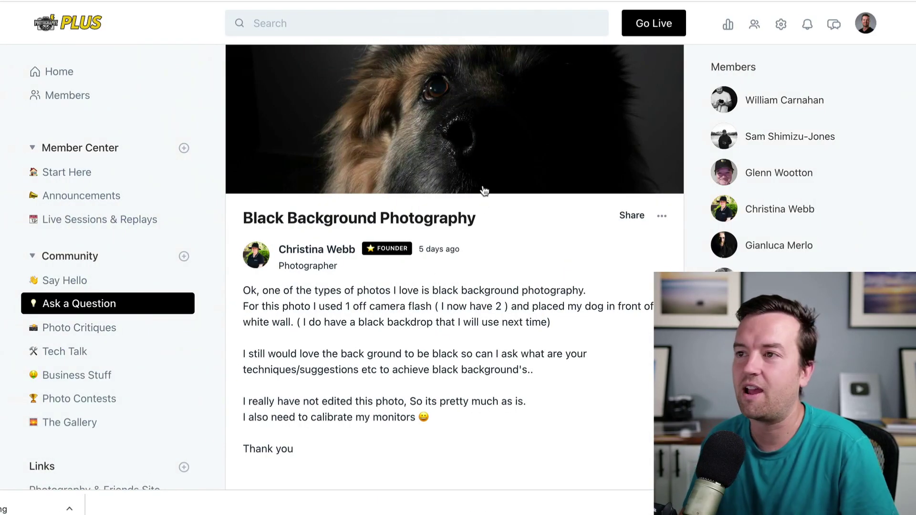
Scroll down the Black Background Photography question on the Circle site.
{"action": "scroll", "coordinate": [628, 308], "scroll_direction": "down", "scroll_amount": 1}
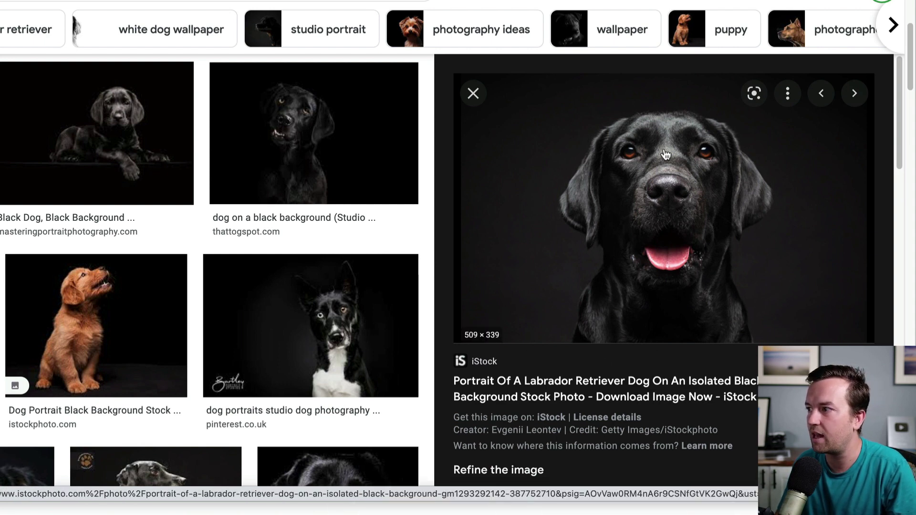
Preview the golden puppy on black example in the Google Images results.
{"action": "left_click", "coordinate": [72, 336]}
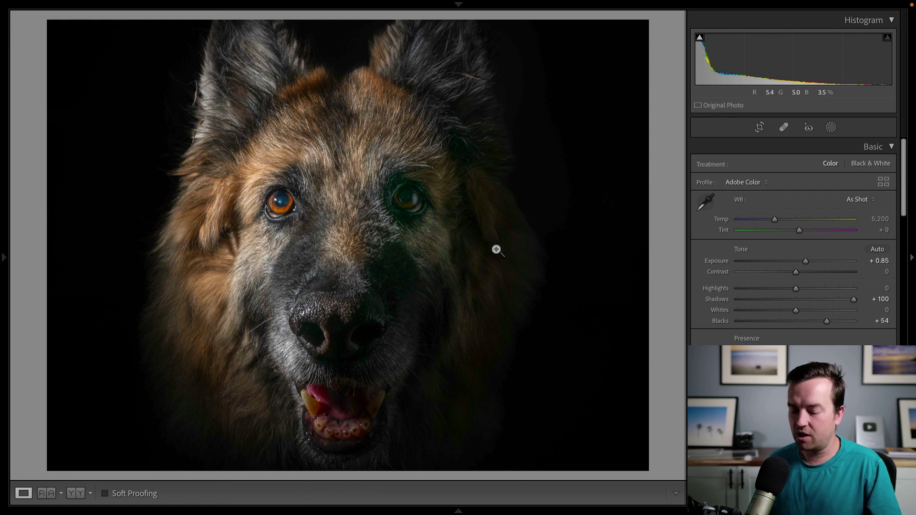
Create a virtual copy of the original Sally_1.dng photo and select the unedited copy.
{"action": "mouse_move", "coordinate": [262, 507]}
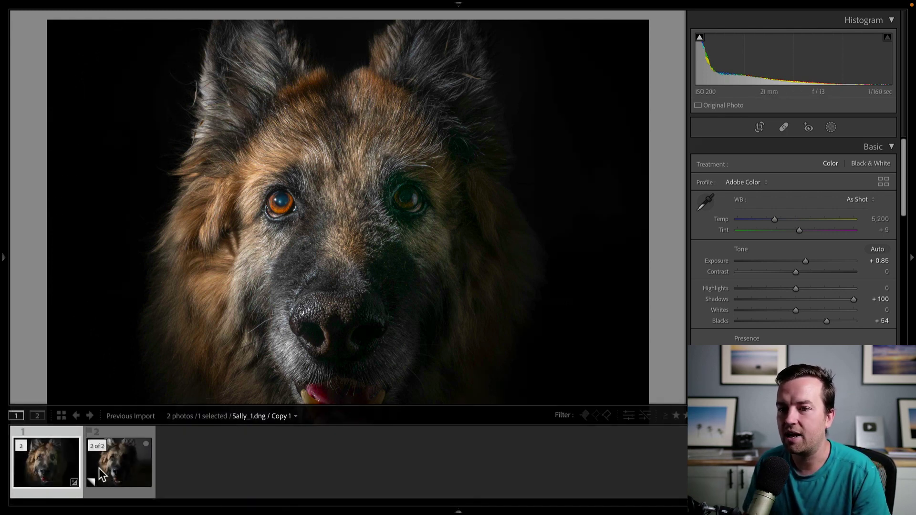
{"action": "left_click", "coordinate": [41, 468]}
{"action": "right_click", "coordinate": [40, 468]}
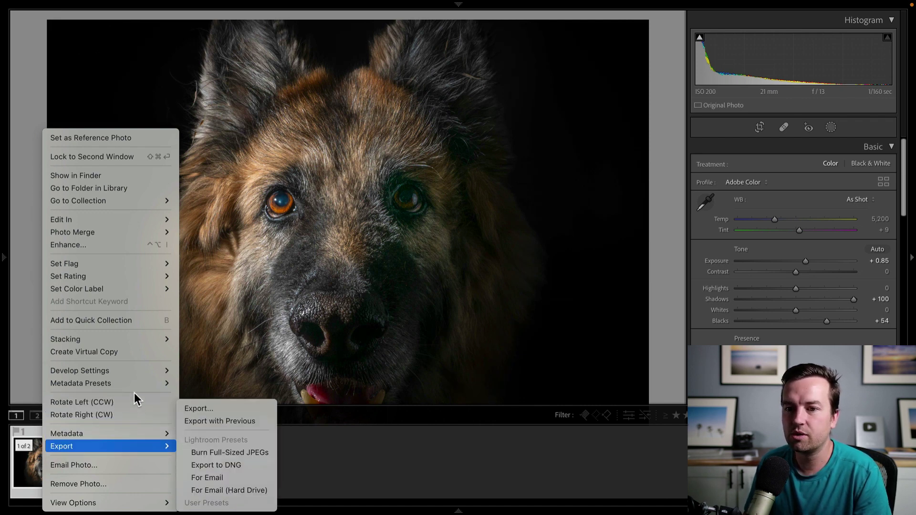
{"action": "mouse_move", "coordinate": [112, 310]}
{"action": "left_click", "coordinate": [115, 351]}
{"action": "left_click", "coordinate": [120, 462]}
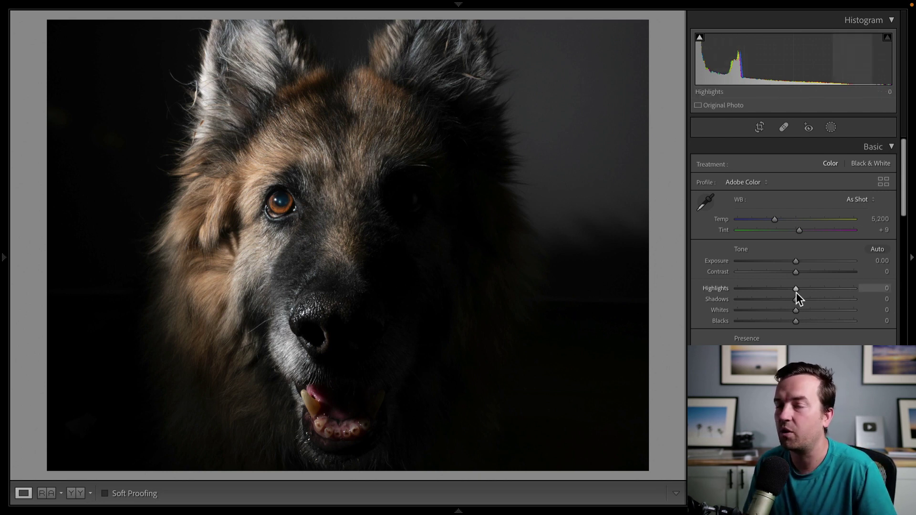
Tune the copy's Basic tones to Exposure +1.15, Highlights −40, Shadows +85, Whites −18.
{"action": "left_click_drag", "start_coordinate": [796, 261], "coordinate": [768, 265]}
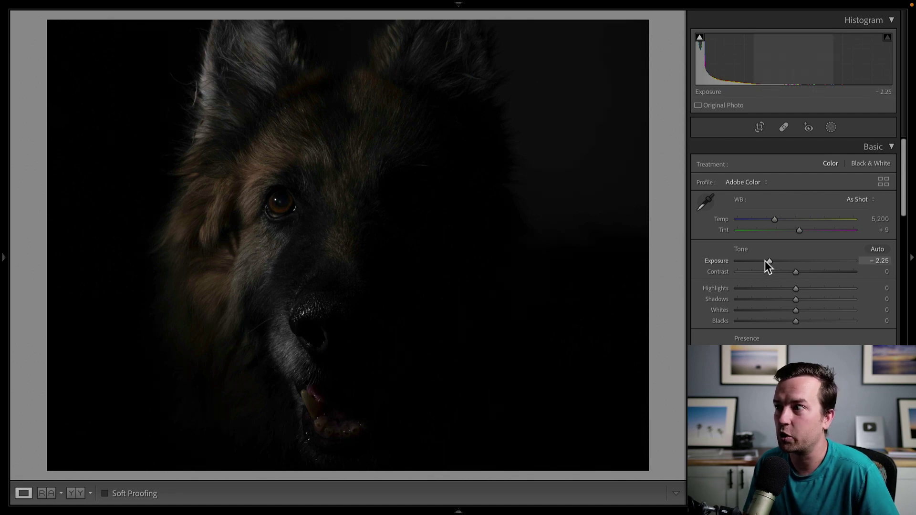
{"action": "left_click_drag", "start_coordinate": [767, 256], "coordinate": [794, 262]}
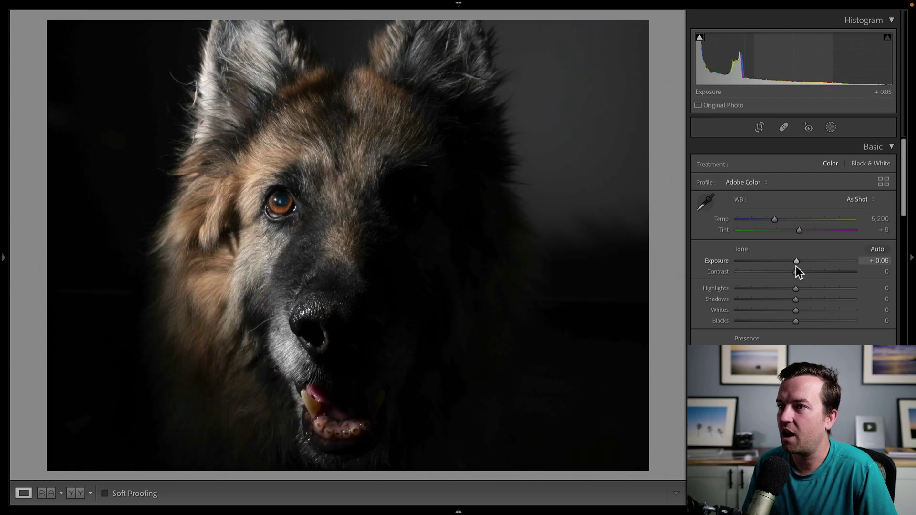
{"action": "left_click_drag", "start_coordinate": [795, 300], "coordinate": [820, 301]}
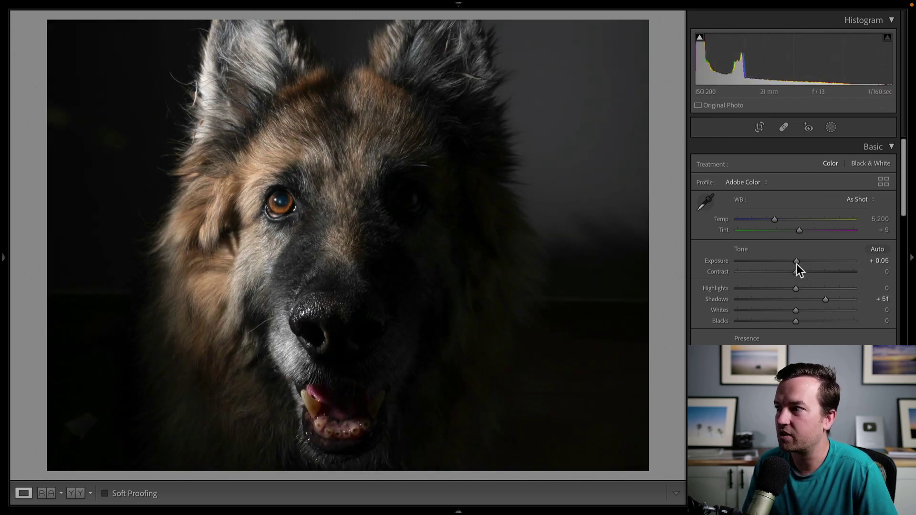
{"action": "left_click_drag", "start_coordinate": [796, 262], "coordinate": [773, 291]}
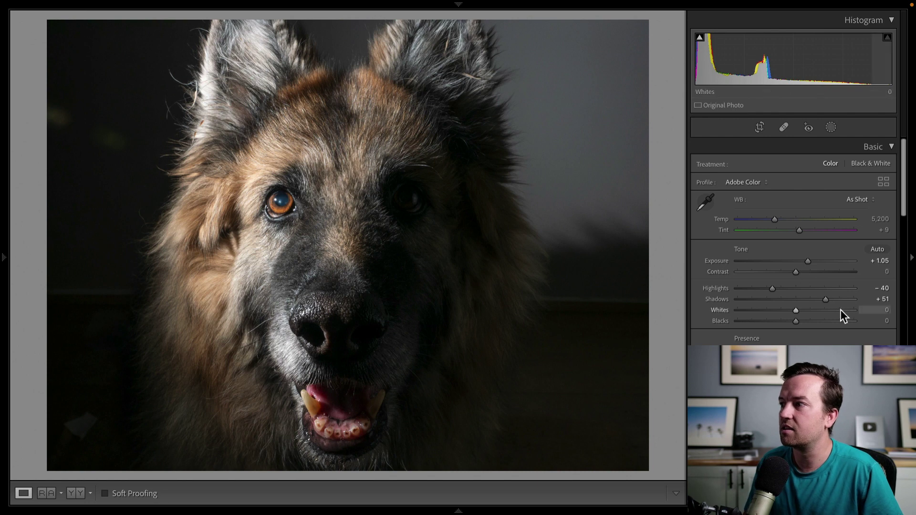
{"action": "mouse_move", "coordinate": [839, 300]}
{"action": "left_mouse_down"}
{"action": "mouse_move", "coordinate": [860, 301]}
{"action": "mouse_move", "coordinate": [847, 299]}
{"action": "left_mouse_up"}
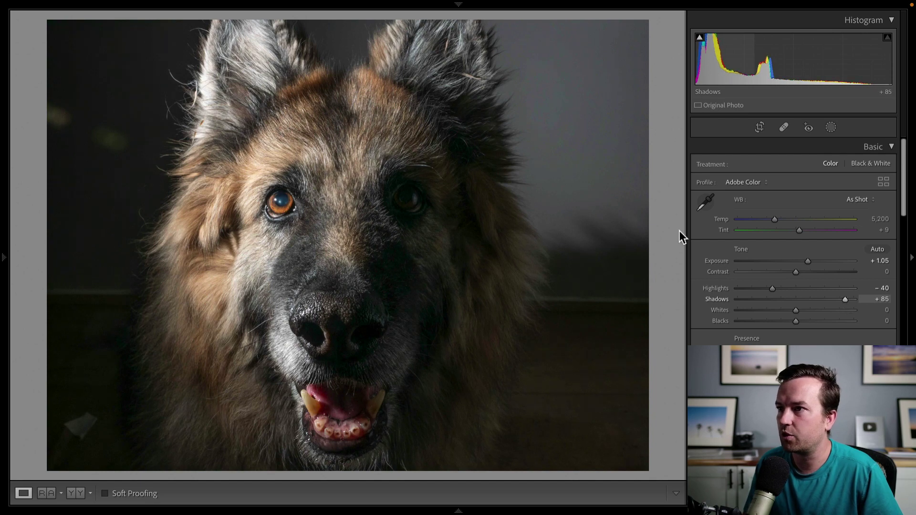
{"action": "mouse_move", "coordinate": [151, 248]}
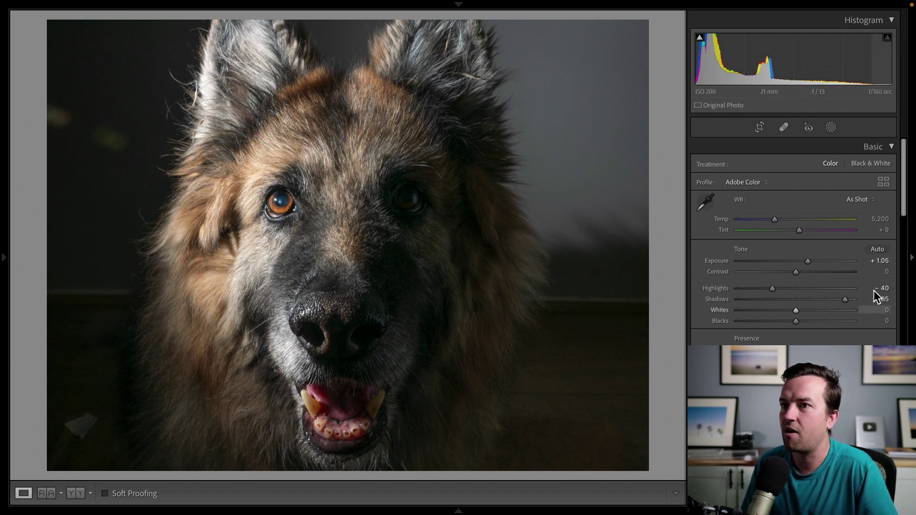
{"action": "left_click_drag", "start_coordinate": [796, 310], "coordinate": [784, 312]}
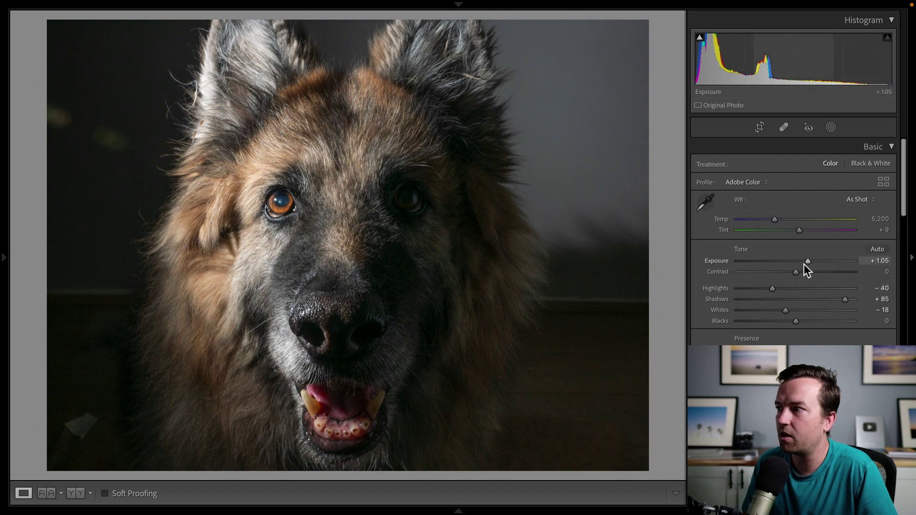
{"action": "left_click_drag", "start_coordinate": [804, 264], "coordinate": [809, 262]}
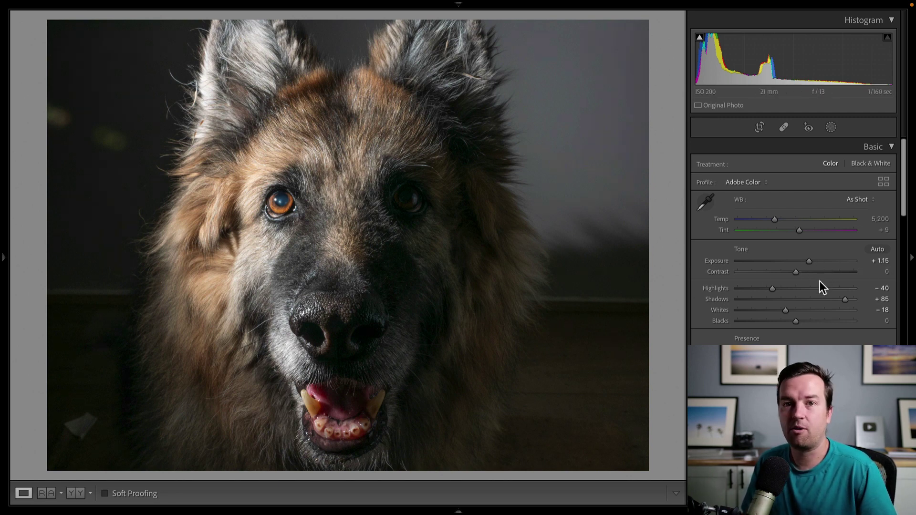
Select the dog as Subject 1 in Mask 1 and invert it onto the grey wall.
{"action": "left_click", "coordinate": [832, 128]}
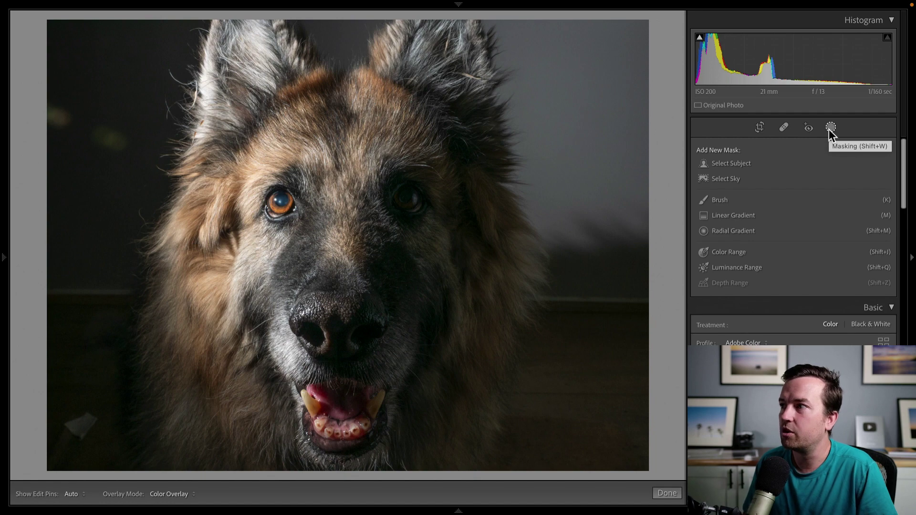
{"action": "left_click", "coordinate": [739, 165]}
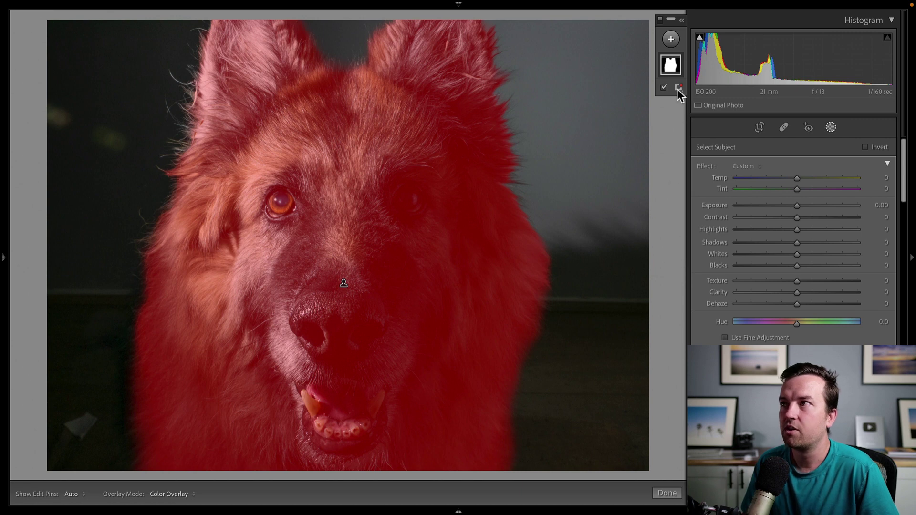
{"action": "mouse_move", "coordinate": [671, 5]}
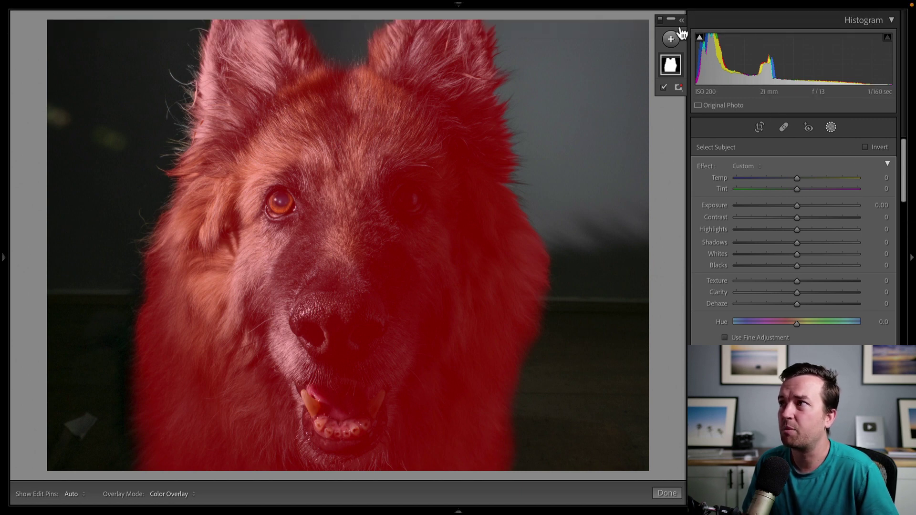
{"action": "left_click", "coordinate": [682, 21]}
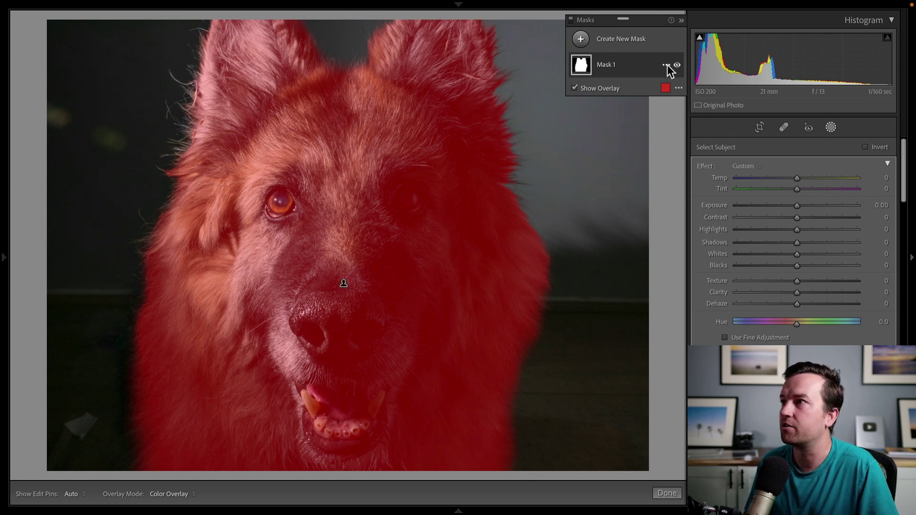
{"action": "left_click", "coordinate": [618, 63]}
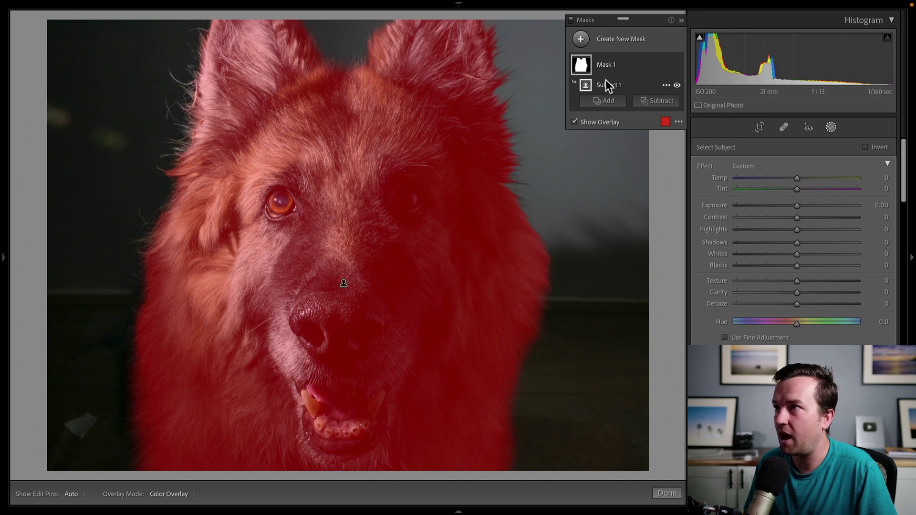
{"action": "left_click", "coordinate": [665, 85]}
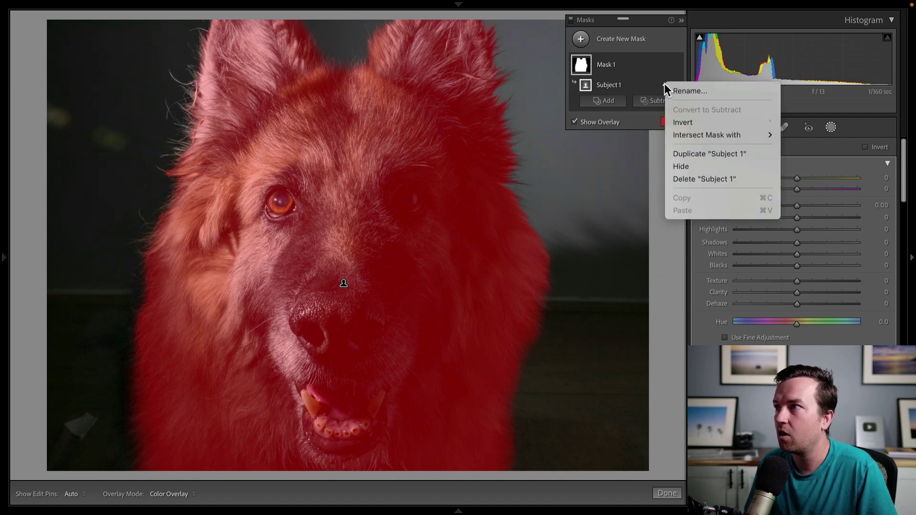
{"action": "left_click", "coordinate": [679, 121]}
{"action": "left_click", "coordinate": [594, 119]}
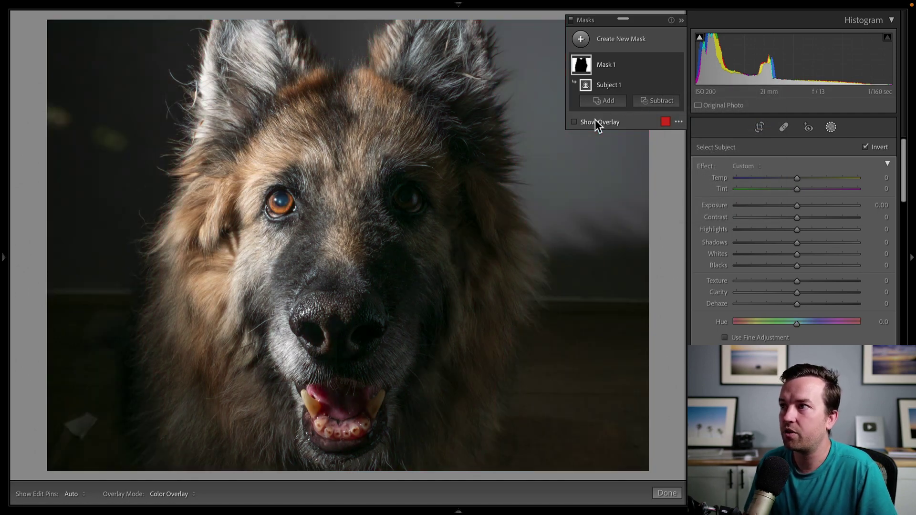
{"action": "left_click", "coordinate": [594, 119]}
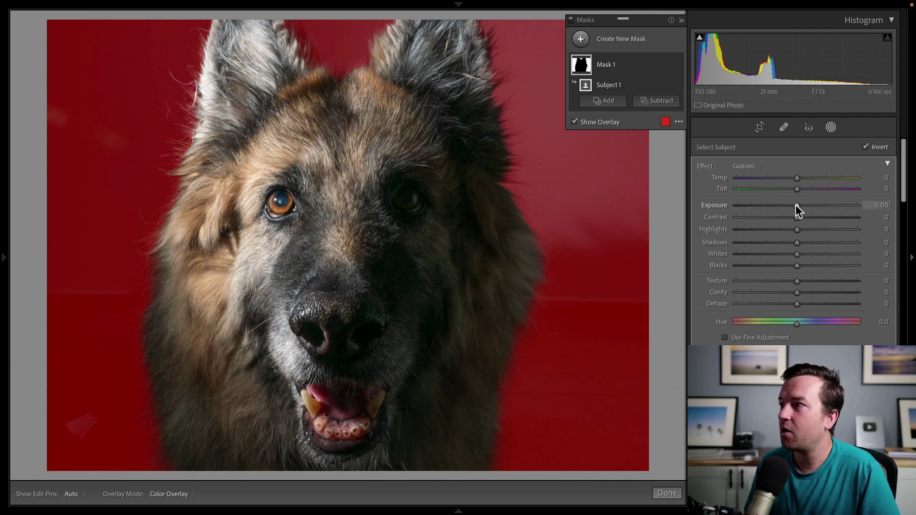
Hide the overlay and pull the background mask's exposure down to turn the wall nearly black.
{"action": "key", "text": "o"}
{"action": "left_click_drag", "start_coordinate": [795, 204], "coordinate": [750, 247]}
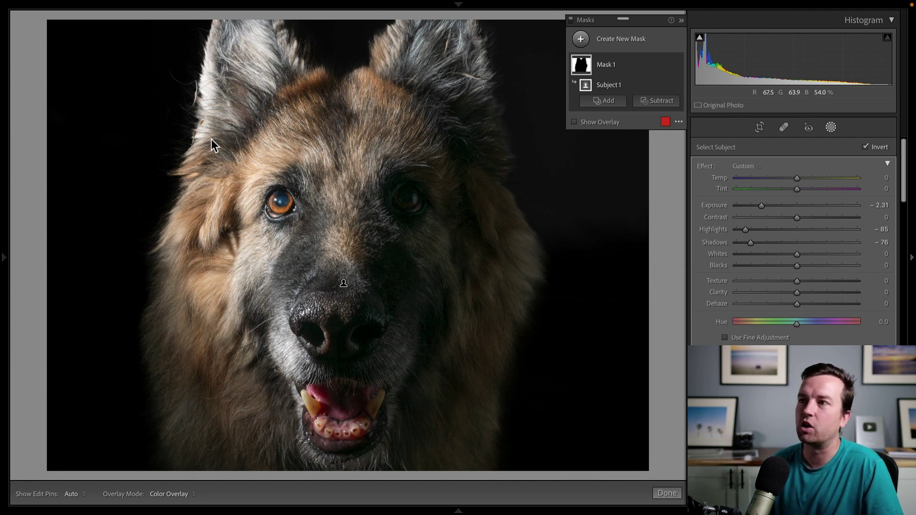
Add a radial gradient over the dog's face to Mask 1 and invert it.
{"action": "left_click", "coordinate": [610, 102]}
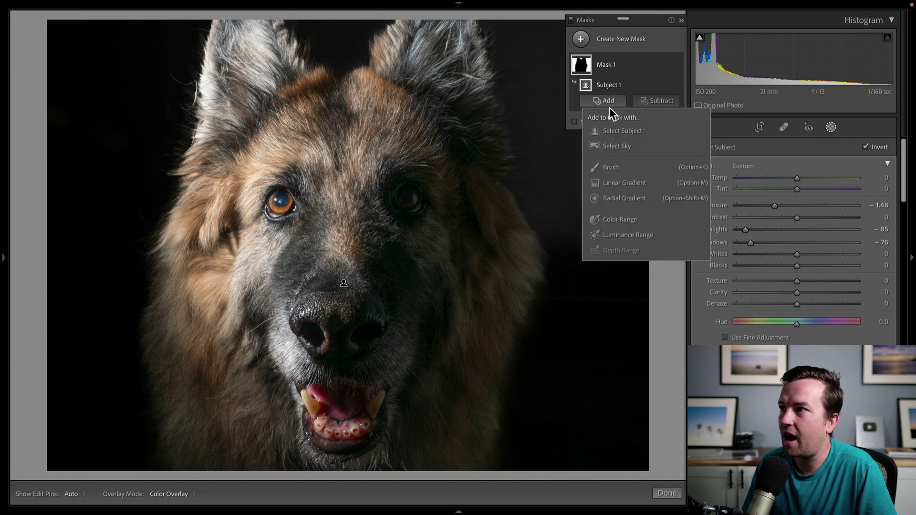
{"action": "left_click", "coordinate": [630, 196]}
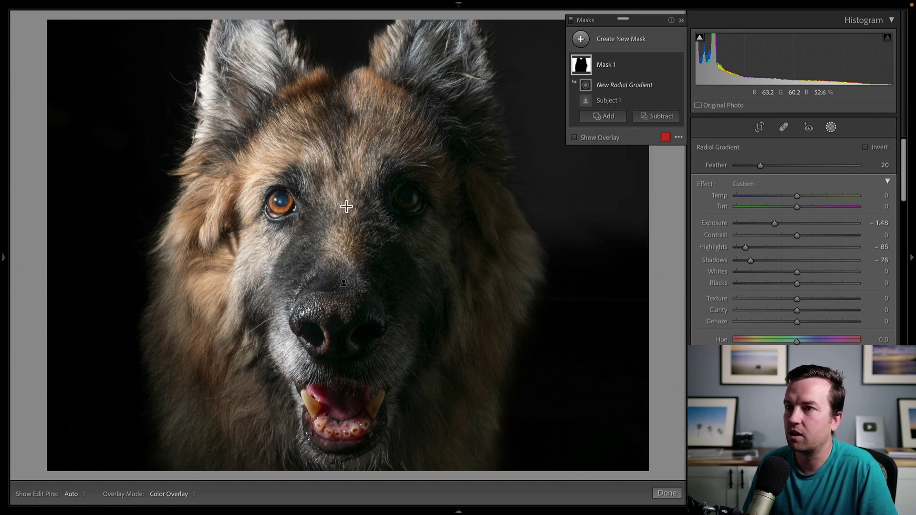
{"action": "left_click_drag", "start_coordinate": [350, 202], "coordinate": [600, 444]}
{"action": "left_click", "coordinate": [595, 138]}
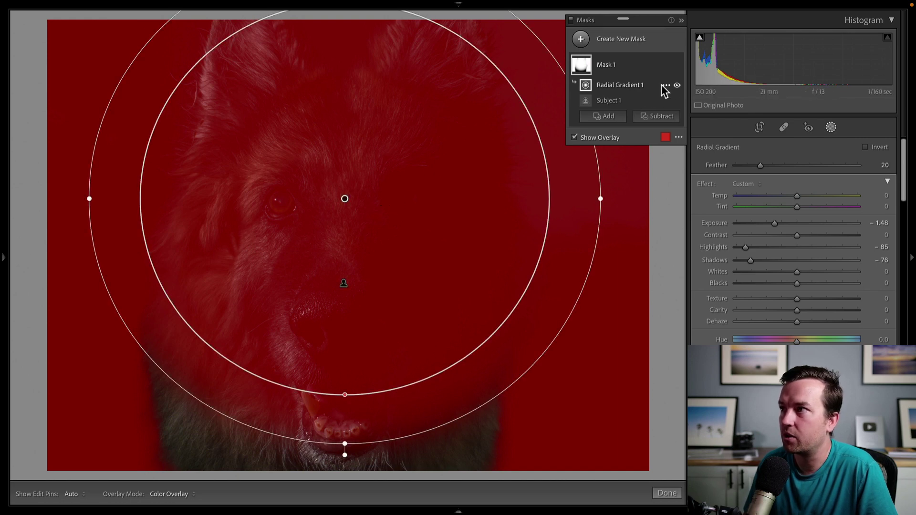
{"action": "left_click", "coordinate": [664, 86]}
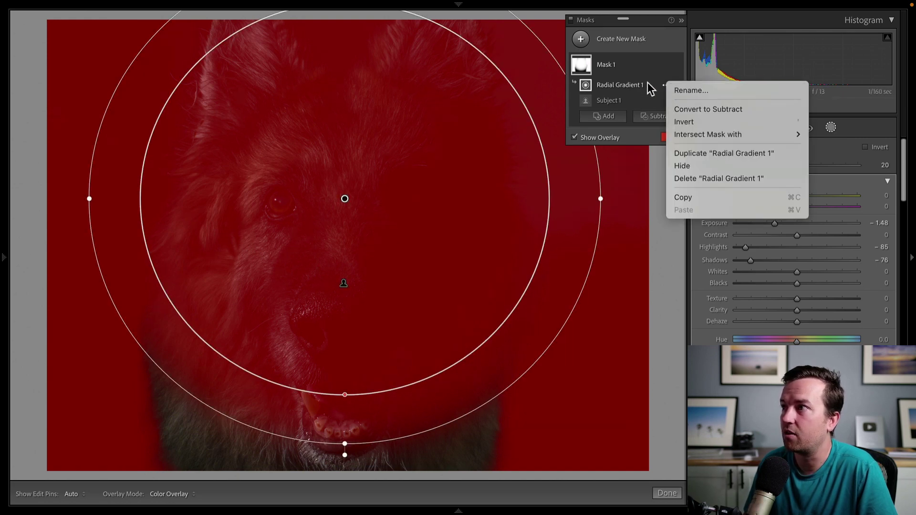
{"action": "left_click", "coordinate": [702, 123]}
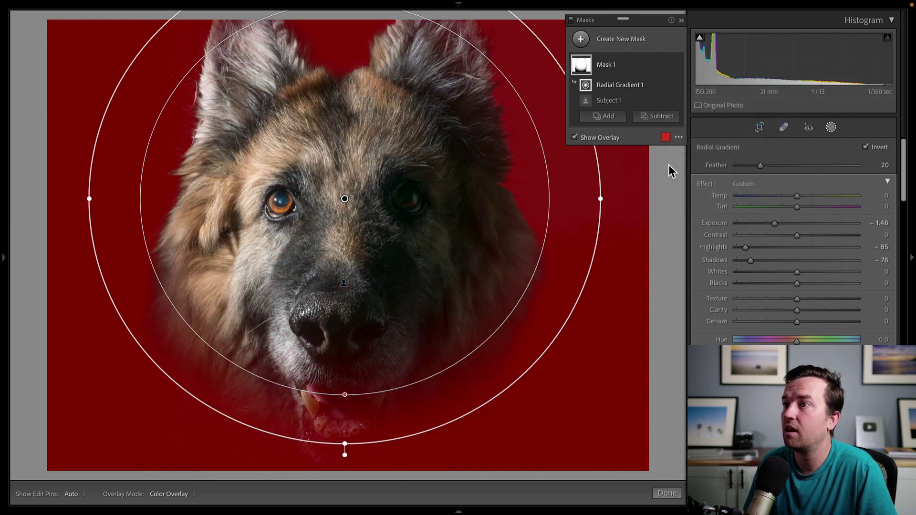
Set the radial gradient's feather to 37 and reshape it around the face.
{"action": "left_click_drag", "start_coordinate": [345, 394], "coordinate": [360, 351]}
{"action": "left_click_drag", "start_coordinate": [343, 438], "coordinate": [358, 500]}
{"action": "left_click_drag", "start_coordinate": [86, 199], "coordinate": [11, 198]}
{"action": "left_click_drag", "start_coordinate": [355, 194], "coordinate": [350, 222]}
{"action": "left_click_drag", "start_coordinate": [673, 225], "coordinate": [617, 229]}
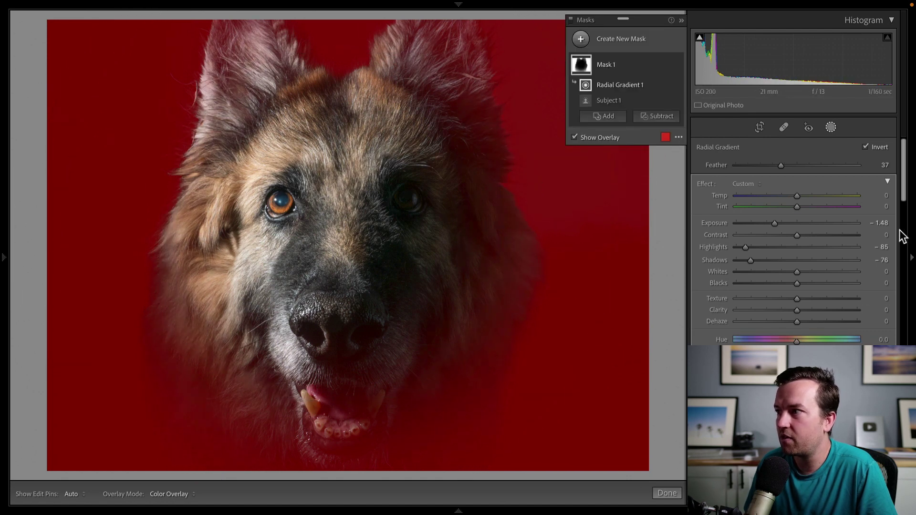
{"action": "left_click", "coordinate": [575, 137]}
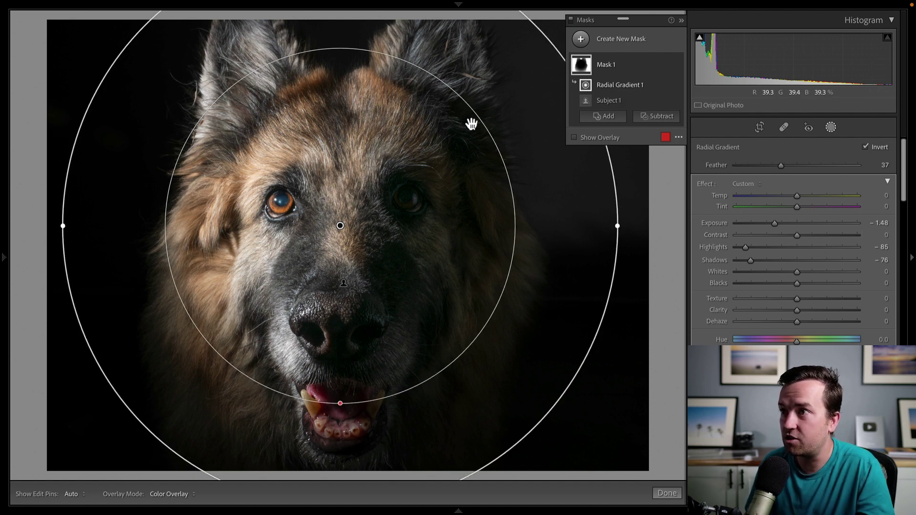
Lower Mask 1 exposure to −2.94, then compare Radial Gradient 1 on and off, leaving it on.
{"action": "left_click_drag", "start_coordinate": [780, 222], "coordinate": [759, 234]}
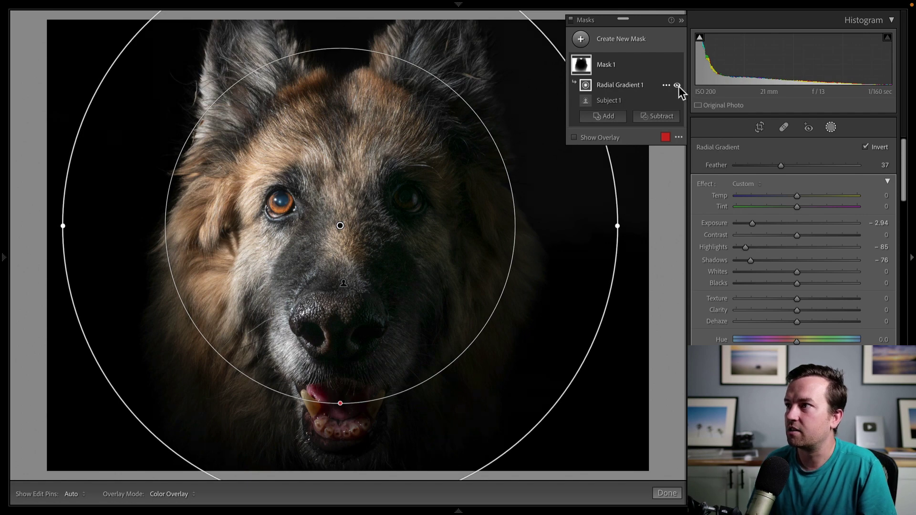
{"action": "left_click", "coordinate": [677, 86]}
{"action": "left_click", "coordinate": [678, 85]}
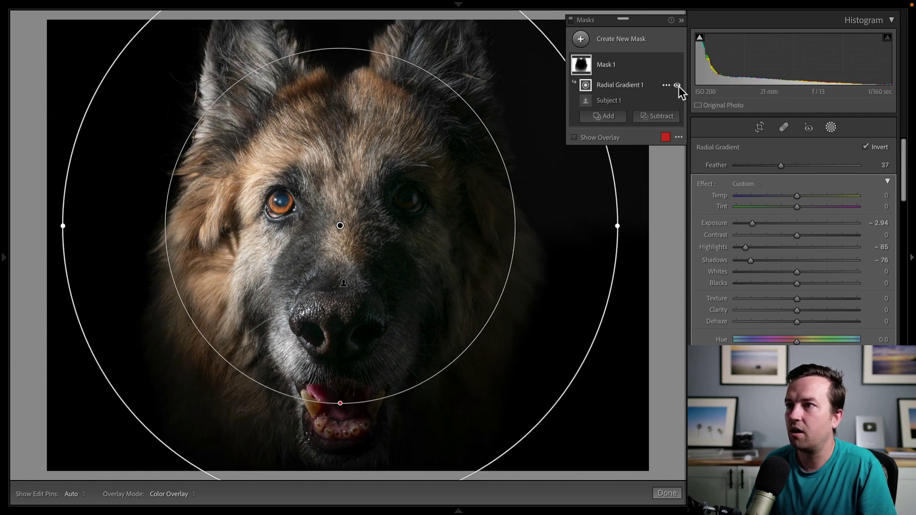
{"action": "left_click", "coordinate": [677, 86]}
{"action": "left_click", "coordinate": [678, 86]}
{"action": "left_click", "coordinate": [668, 100]}
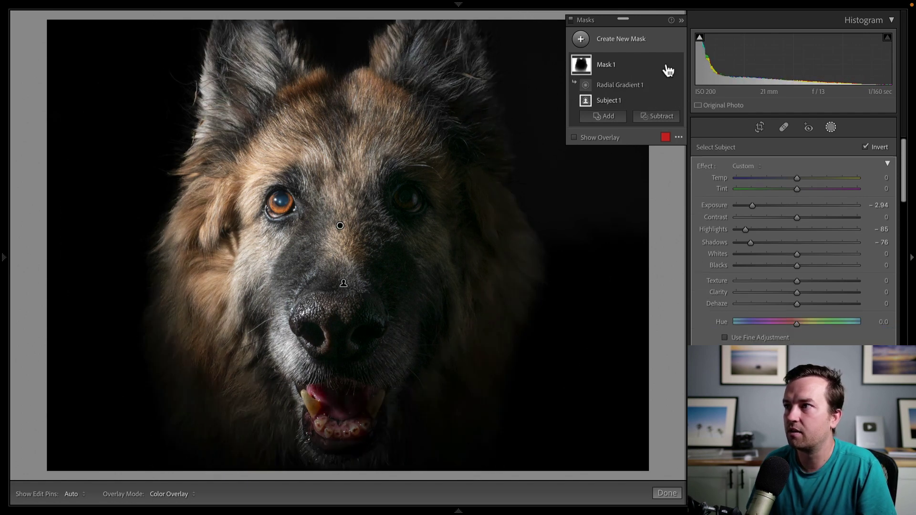
{"action": "left_click", "coordinate": [643, 58]}
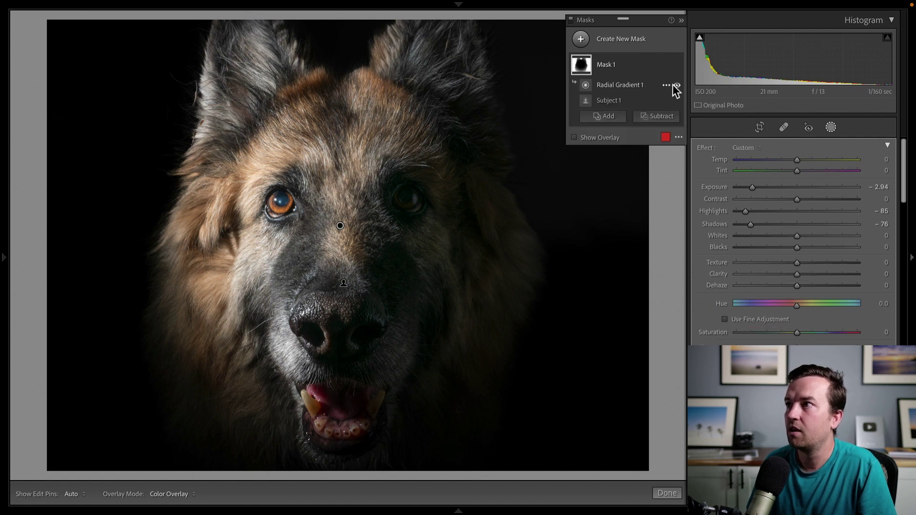
{"action": "left_click", "coordinate": [677, 86]}
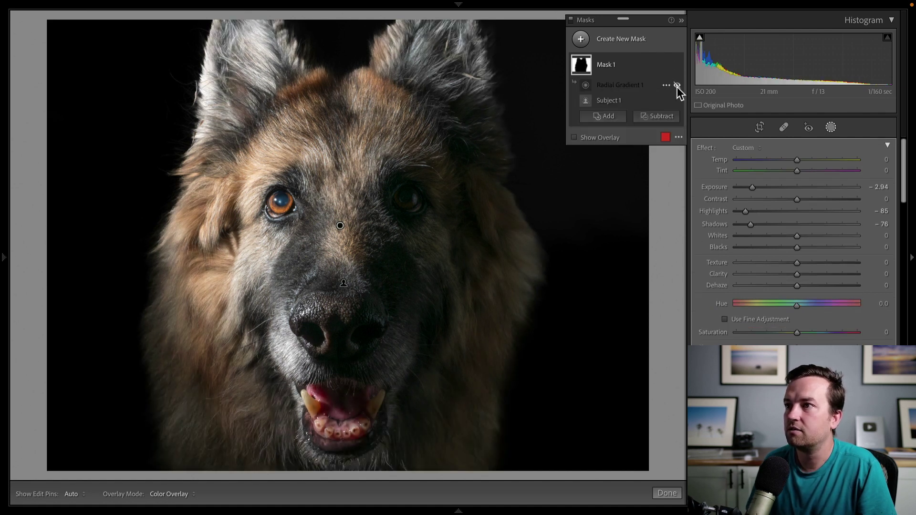
{"action": "left_click", "coordinate": [676, 85]}
{"action": "left_click", "coordinate": [677, 86]}
{"action": "left_click", "coordinate": [677, 86]}
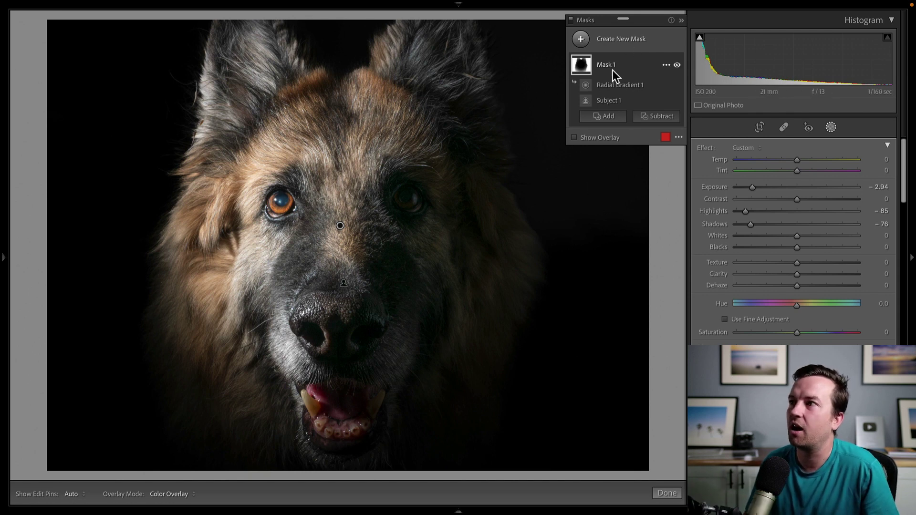
Add a Brush mask at Exposure −0.95 for the grey wall right of the dog.
{"action": "left_click", "coordinate": [581, 39]}
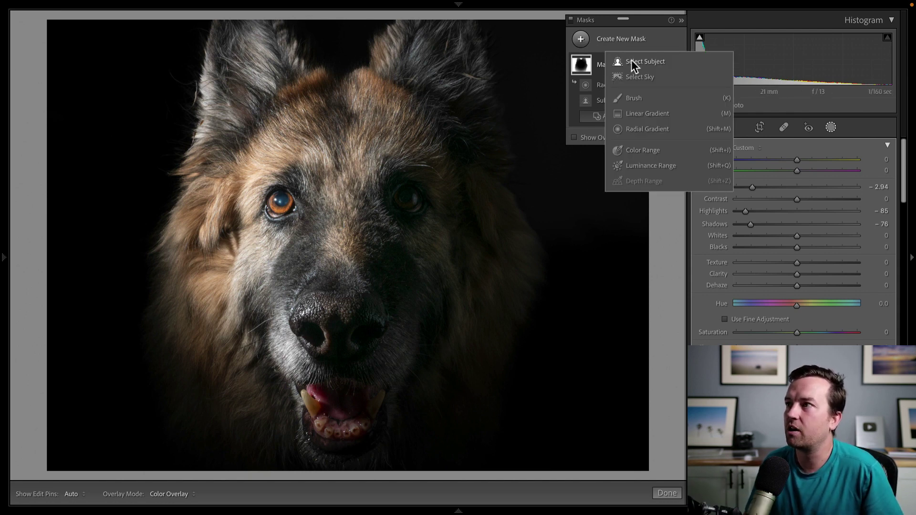
{"action": "left_click", "coordinate": [630, 97]}
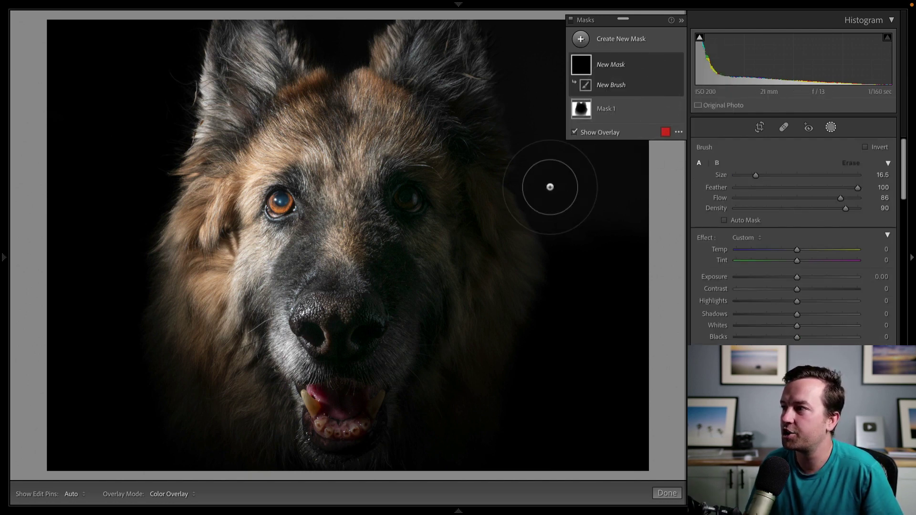
{"action": "key", "text": "o"}
{"action": "left_click_drag", "start_coordinate": [797, 276], "coordinate": [783, 277]}
{"action": "key", "text": "h"}
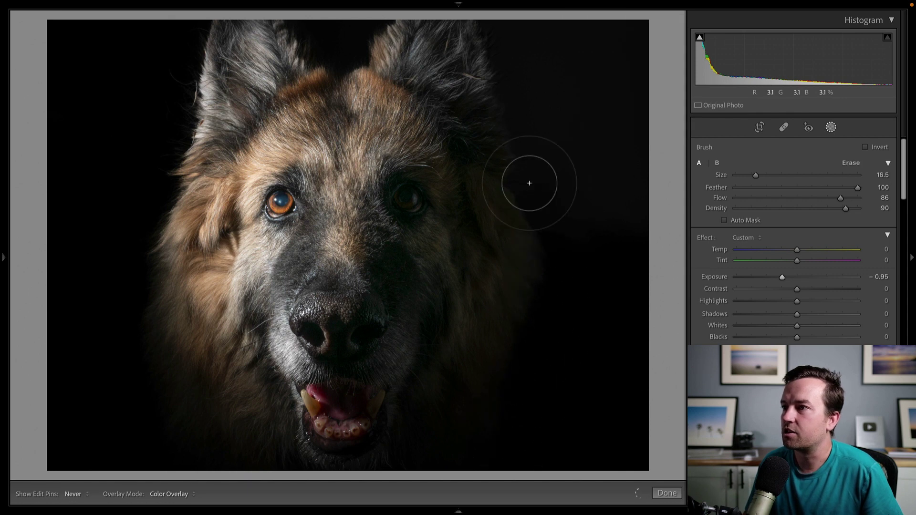
{"action": "key", "text": "h"}
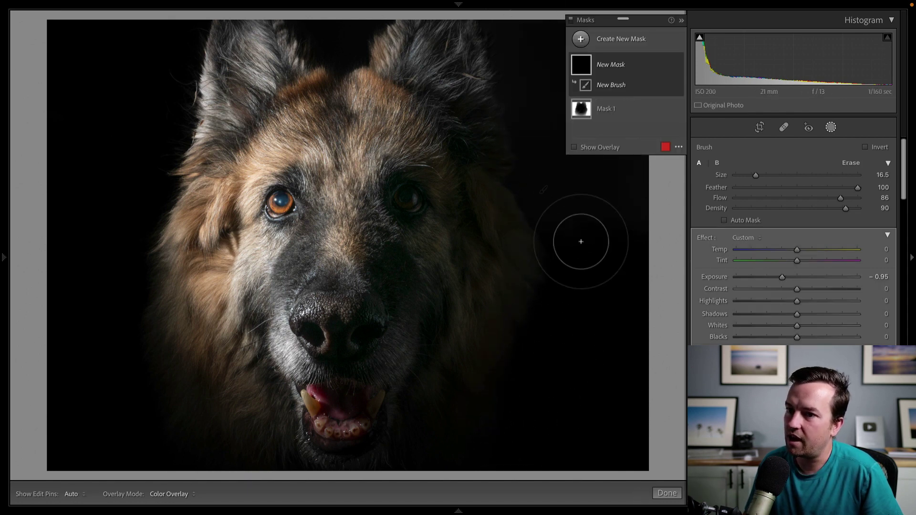
{"action": "key", "text": "h"}
{"action": "key", "text": "h"}
{"action": "key", "text": "h"}
{"action": "key", "text": "h"}
{"action": "key", "text": "h"}
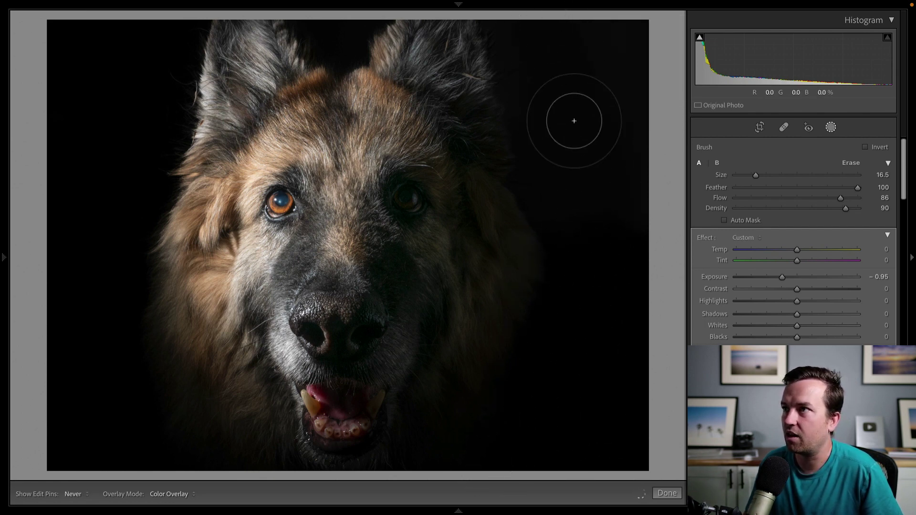
{"action": "key", "text": "h"}
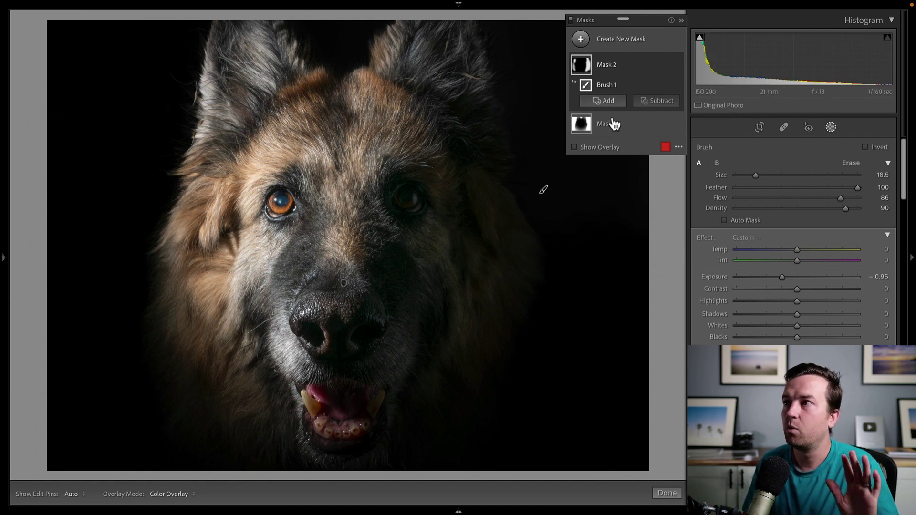
{"action": "left_click", "coordinate": [582, 40]}
{"action": "left_click", "coordinate": [656, 129]}
{"action": "left_click_drag", "start_coordinate": [337, 223], "coordinate": [582, 375]}
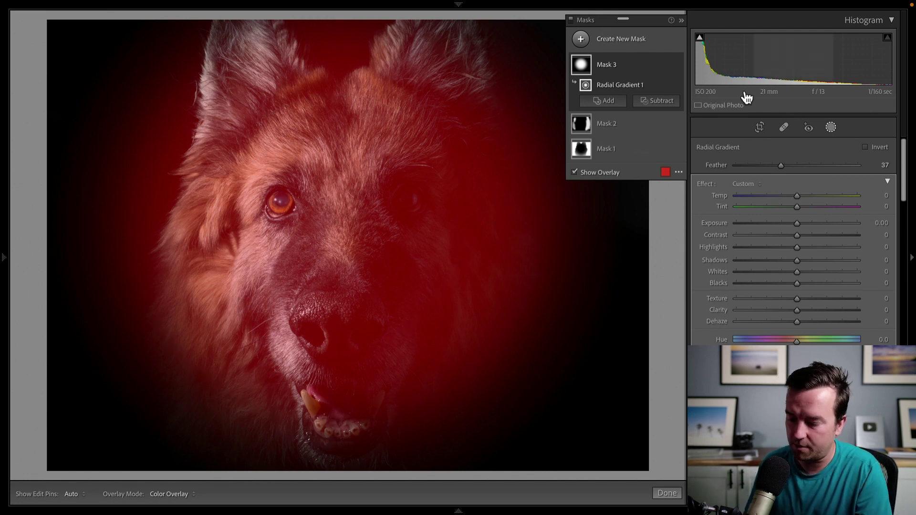
{"action": "left_click", "coordinate": [634, 70]}
{"action": "key", "text": "Delete"}
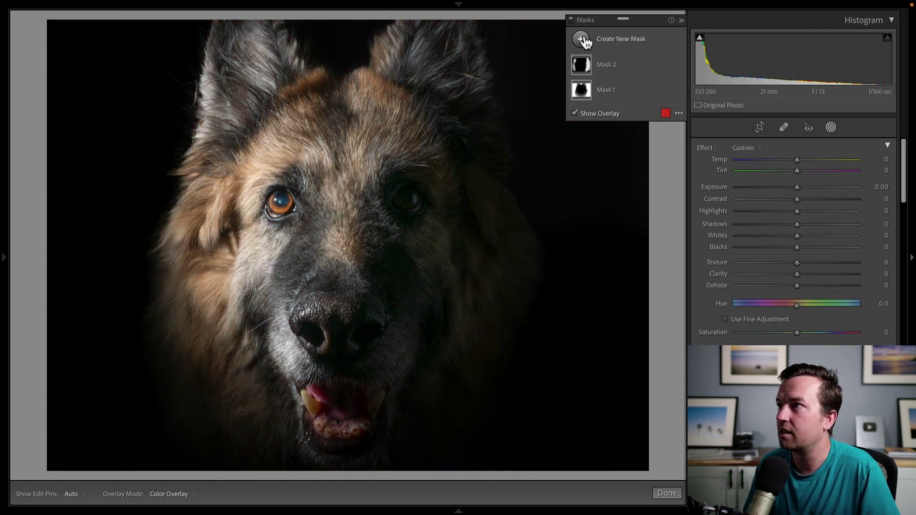
Add a Select Subject mask on the dog with Contrast 24, Shadows 7, Clarity 32, Temp 6.
{"action": "left_click", "coordinate": [582, 38]}
{"action": "left_click", "coordinate": [633, 68]}
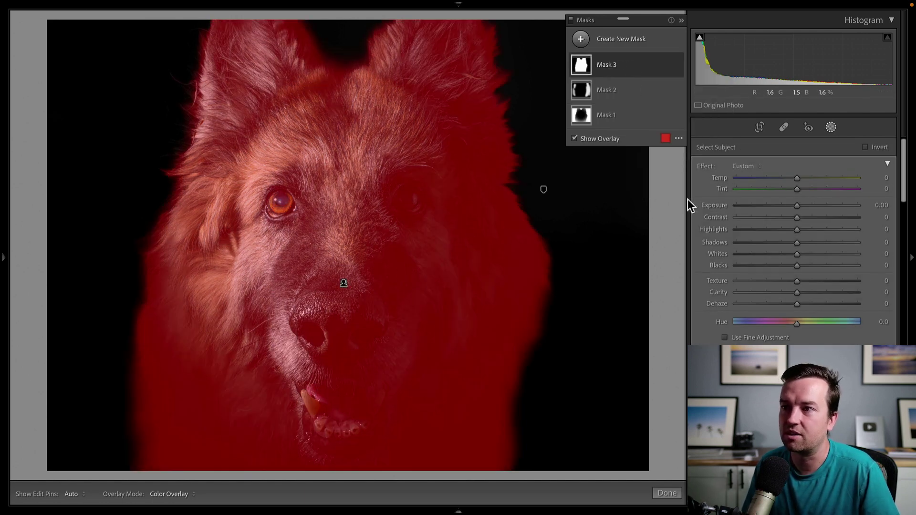
{"action": "left_click_drag", "start_coordinate": [797, 217], "coordinate": [797, 247]}
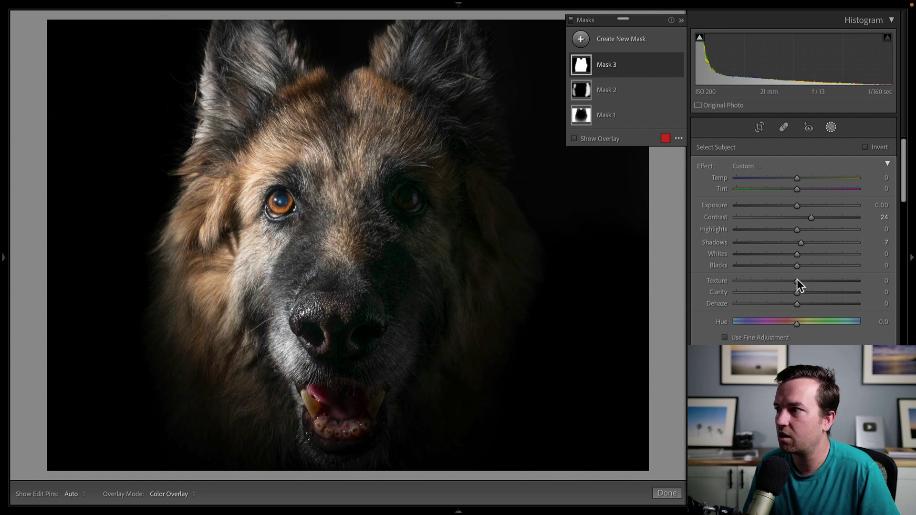
{"action": "mouse_move", "coordinate": [806, 291]}
{"action": "left_mouse_down"}
{"action": "mouse_move", "coordinate": [823, 291]}
{"action": "mouse_move", "coordinate": [808, 290]}
{"action": "left_mouse_up"}
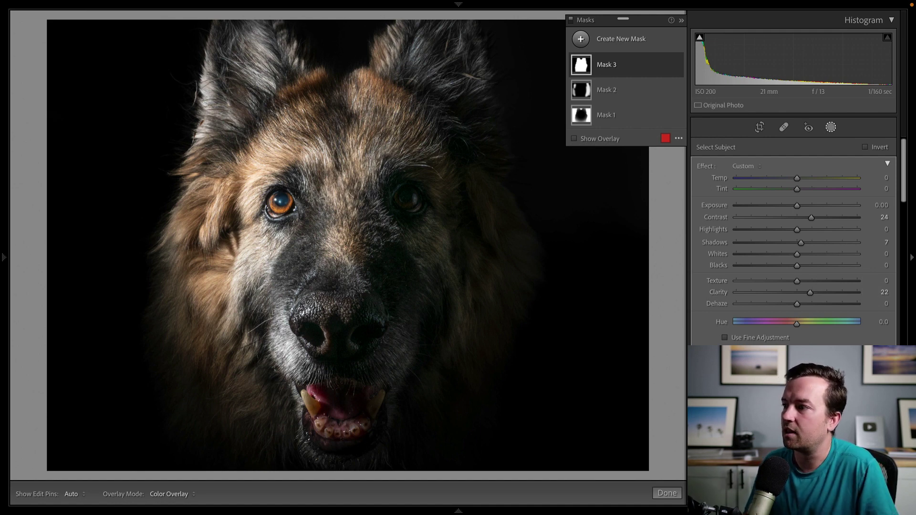
{"action": "left_click_drag", "start_coordinate": [810, 292], "coordinate": [820, 309]}
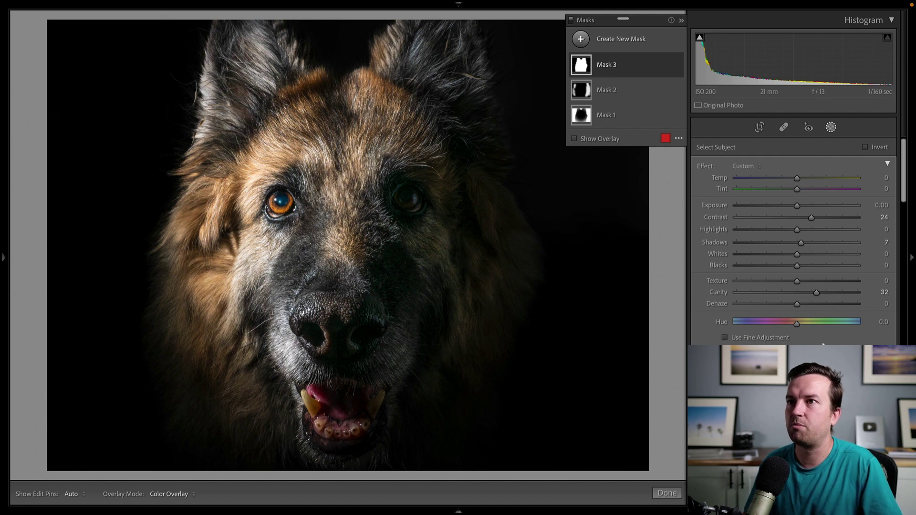
{"action": "left_click_drag", "start_coordinate": [798, 177], "coordinate": [803, 181]}
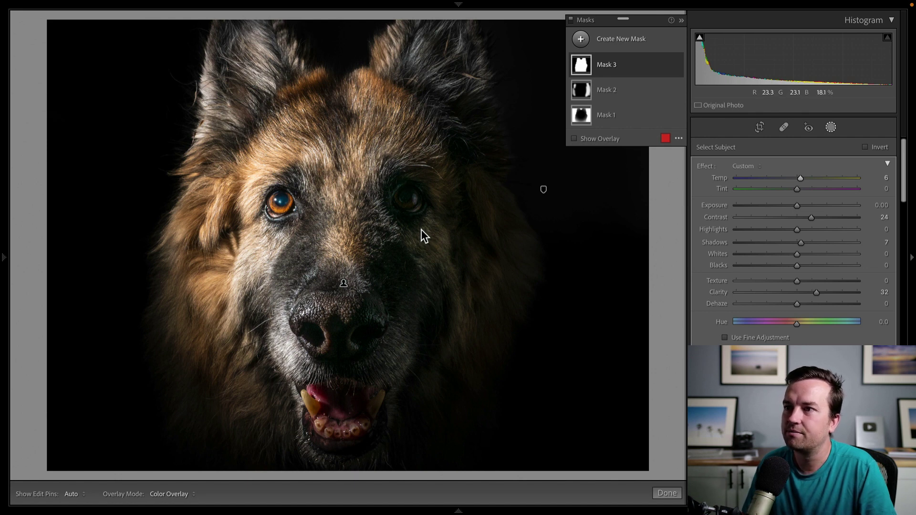
Add a brush mask over the darker right eye at Exposure +0.58 with increased noise reduction.
{"action": "left_click", "coordinate": [600, 41]}
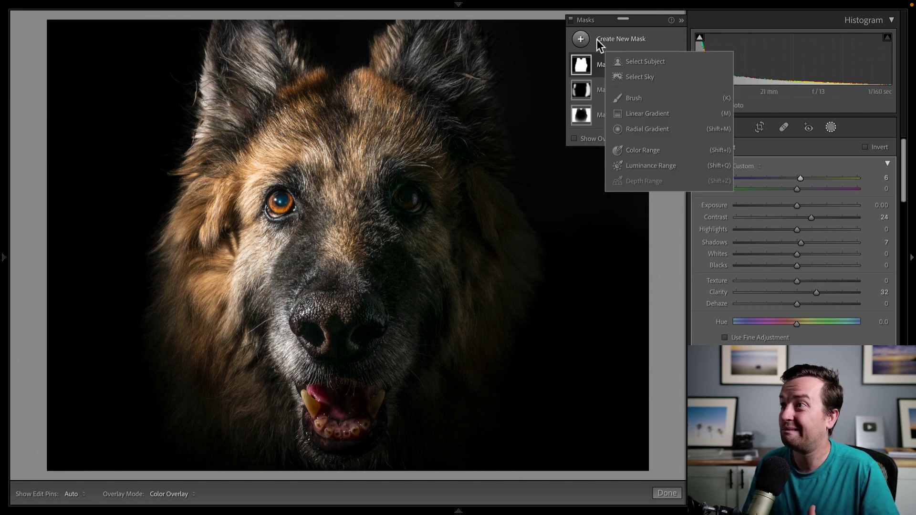
{"action": "left_click", "coordinate": [638, 97]}
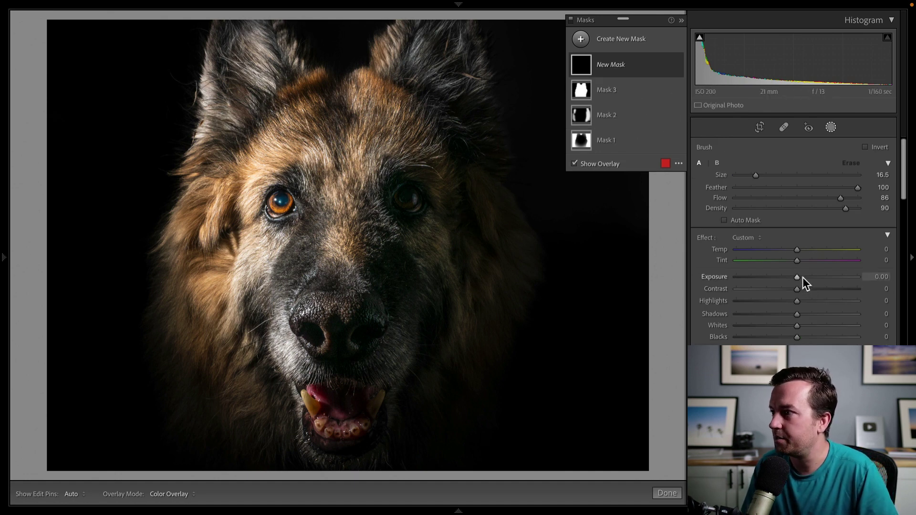
{"action": "left_click_drag", "start_coordinate": [806, 283], "coordinate": [804, 282]}
{"action": "key", "text": "h"}
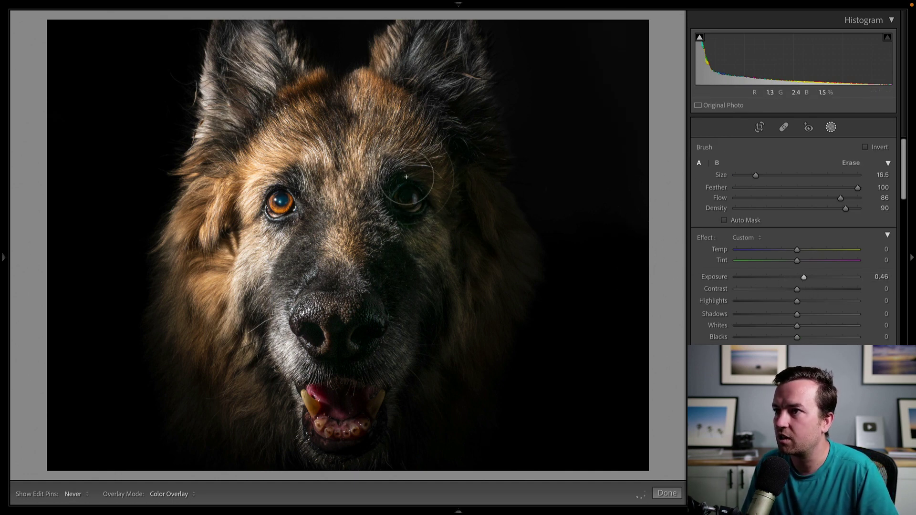
{"action": "key", "text": "h"}
{"action": "mouse_move", "coordinate": [809, 278]}
{"action": "left_mouse_down"}
{"action": "mouse_move", "coordinate": [861, 278]}
{"action": "mouse_move", "coordinate": [789, 279]}
{"action": "mouse_move", "coordinate": [866, 276]}
{"action": "mouse_move", "coordinate": [811, 277]}
{"action": "mouse_move", "coordinate": [826, 268]}
{"action": "mouse_move", "coordinate": [815, 283]}
{"action": "mouse_move", "coordinate": [866, 282]}
{"action": "mouse_move", "coordinate": [801, 290]}
{"action": "mouse_move", "coordinate": [810, 292]}
{"action": "left_mouse_up"}
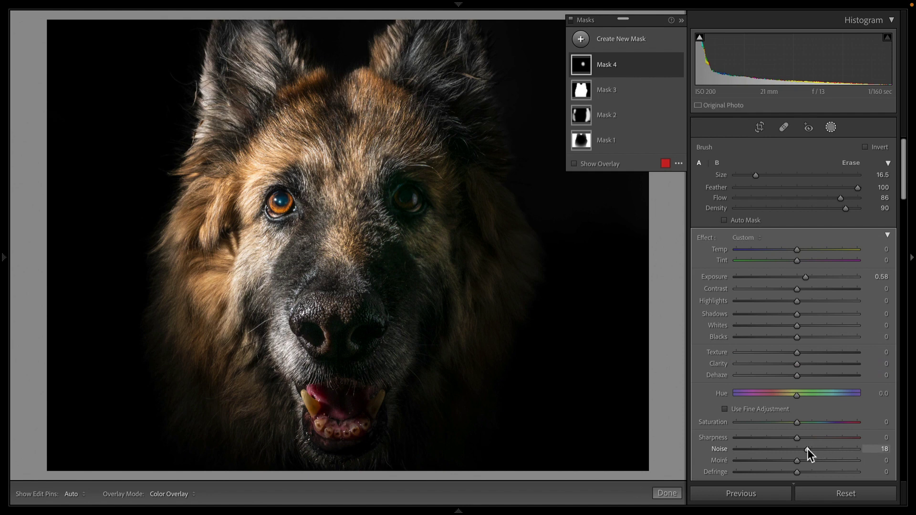
{"action": "left_click_drag", "start_coordinate": [806, 449], "coordinate": [813, 449]}
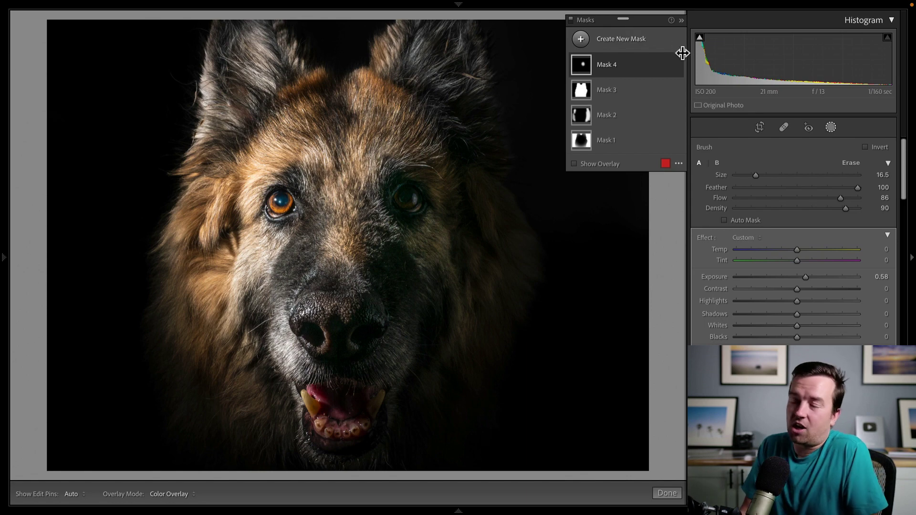
Drag a linear gradient inward over the photo's right side at Exposure -0.73.
{"action": "left_click", "coordinate": [581, 39]}
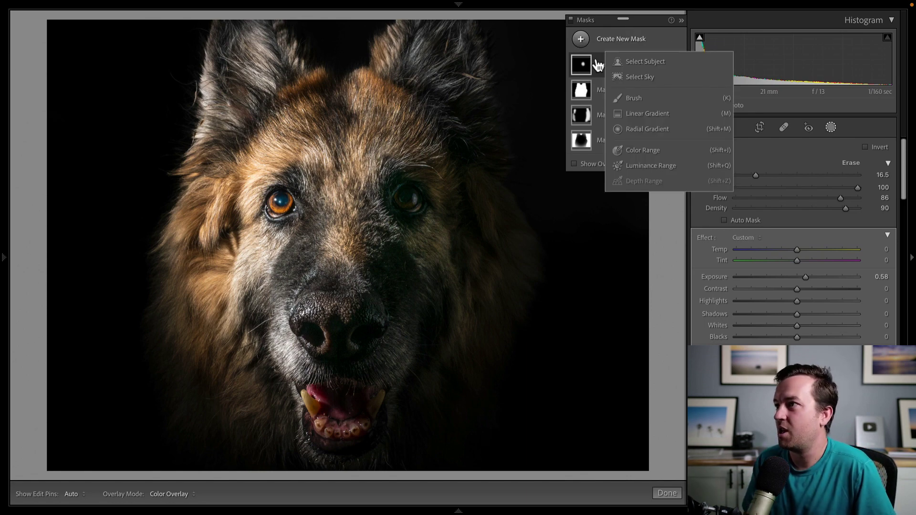
{"action": "left_click", "coordinate": [634, 113]}
{"action": "left_click_drag", "start_coordinate": [412, 237], "coordinate": [272, 193]}
{"action": "left_click_drag", "start_coordinate": [342, 212], "coordinate": [360, 227]}
{"action": "mouse_move", "coordinate": [796, 205]}
{"action": "left_mouse_down"}
{"action": "mouse_move", "coordinate": [804, 211]}
{"action": "mouse_move", "coordinate": [787, 208]}
{"action": "left_mouse_up"}
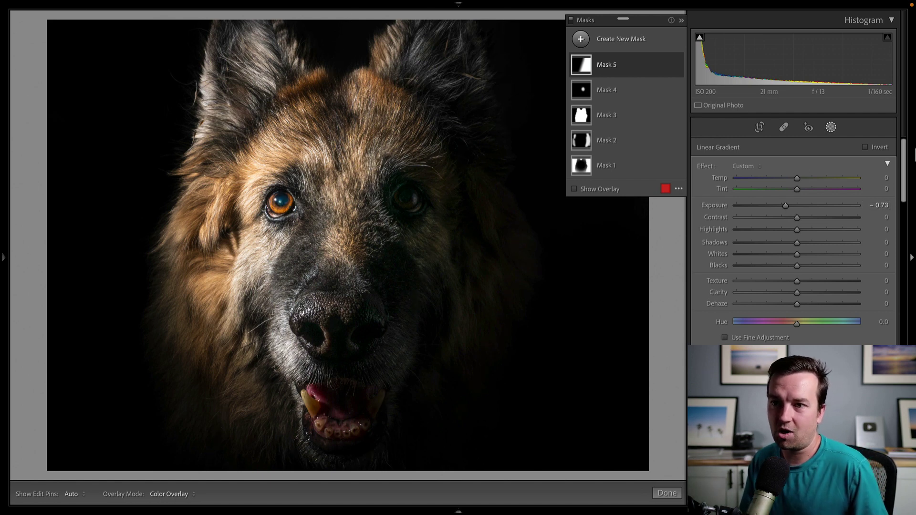
Collapse the mask list to a narrow strip and compare with the unedited before view.
{"action": "mouse_move", "coordinate": [729, 22]}
{"action": "left_click", "coordinate": [682, 20]}
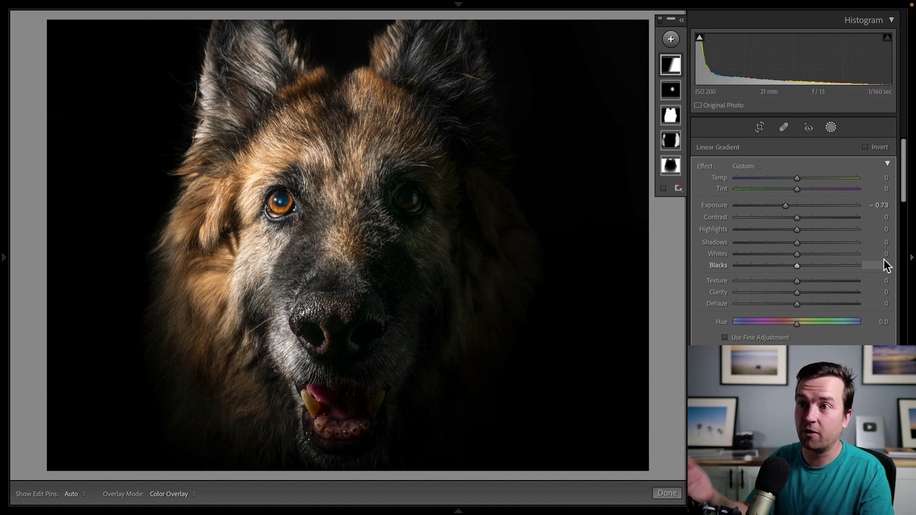
{"action": "key", "text": "backslash"}
{"action": "key", "text": "backslash"}
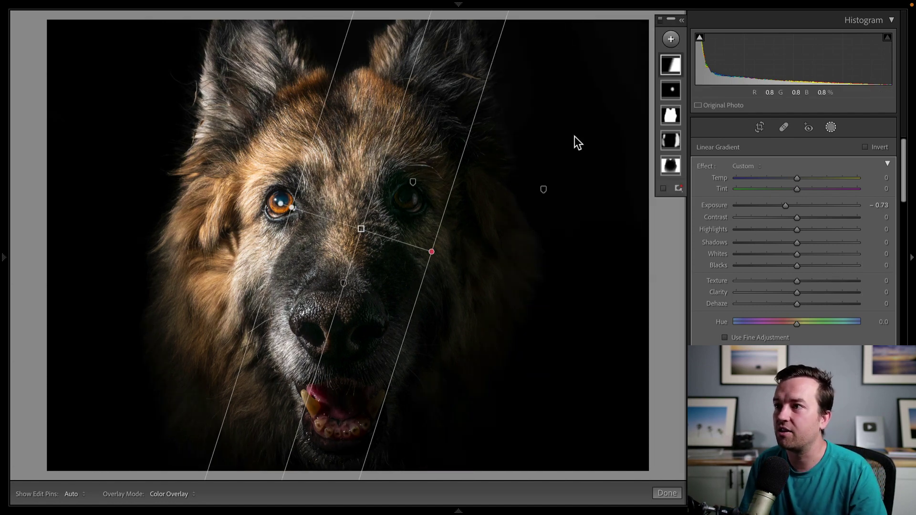
Finish masking, toggle Before/After, then switch to Sally_1.dng showing Exposure +0.85, Shadows +100, Blacks +54.
{"action": "left_click", "coordinate": [667, 493]}
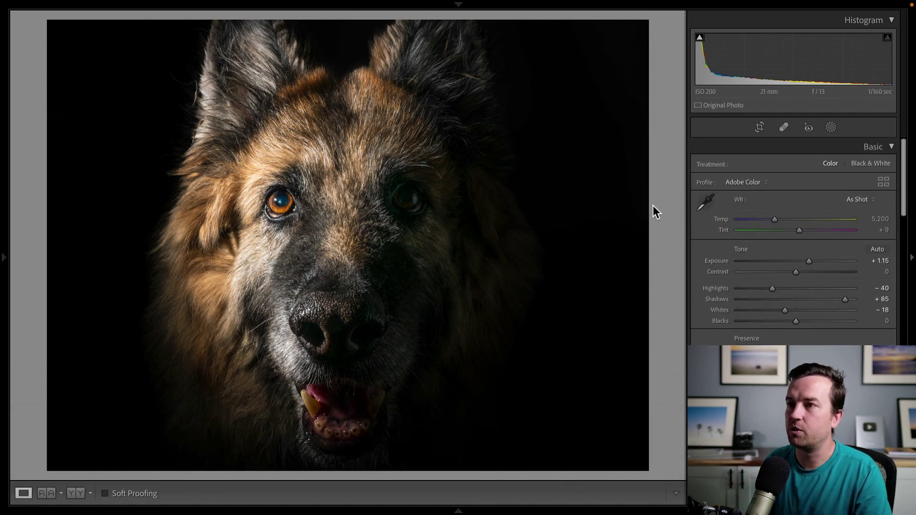
{"action": "key", "text": "backslash"}
{"action": "key", "text": "backslash"}
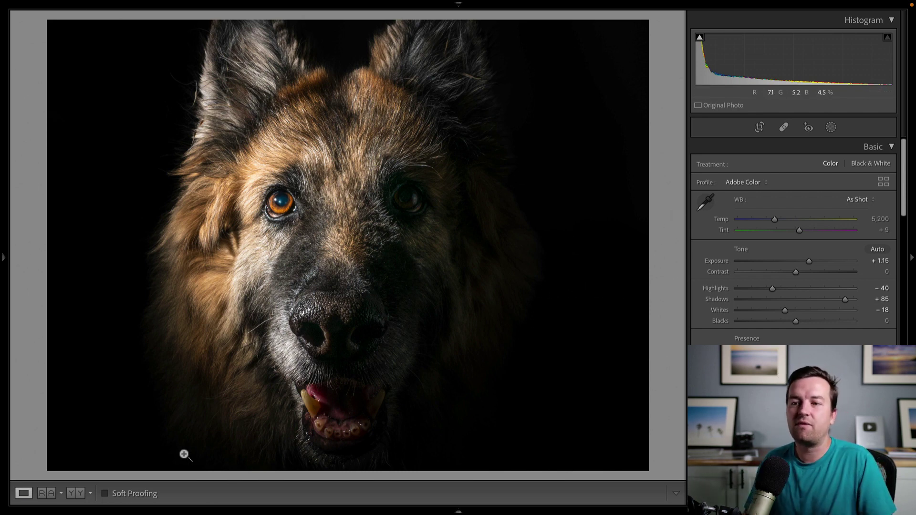
{"action": "mouse_move", "coordinate": [112, 511]}
{"action": "left_click", "coordinate": [41, 480]}
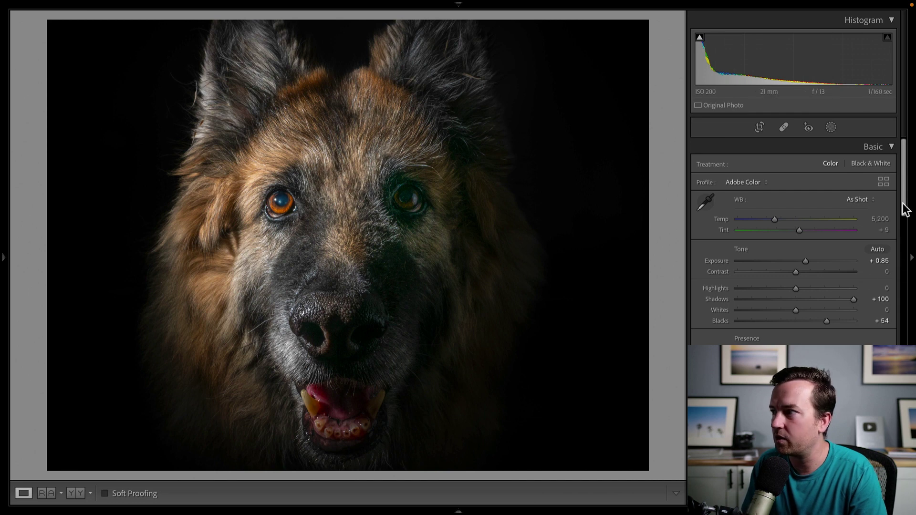
{"action": "left_click_drag", "start_coordinate": [903, 158], "coordinate": [909, 369]}
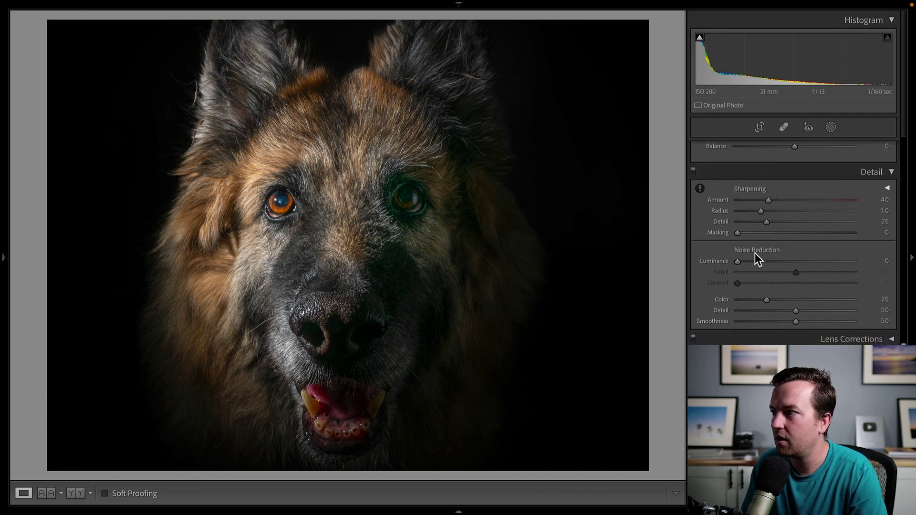
Raise Detail luminance noise reduction from 0 to 20.
{"action": "left_click_drag", "start_coordinate": [764, 263], "coordinate": [761, 266]}
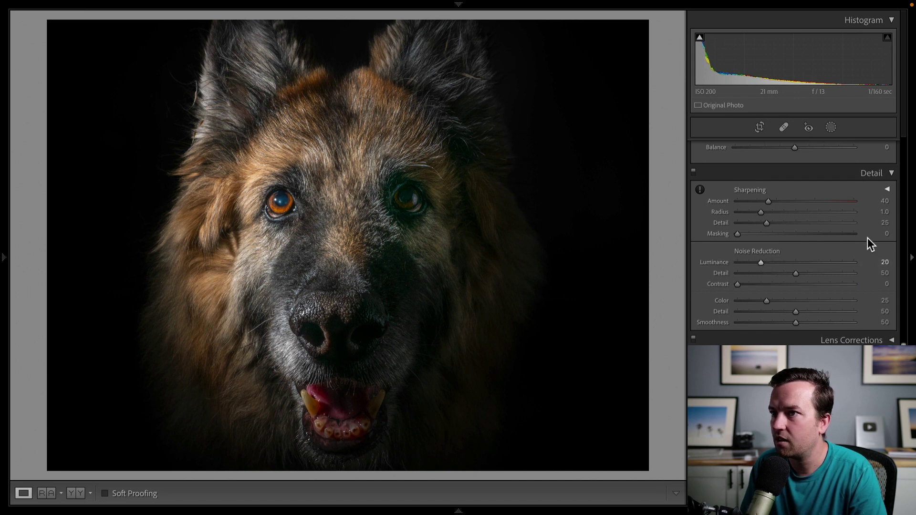